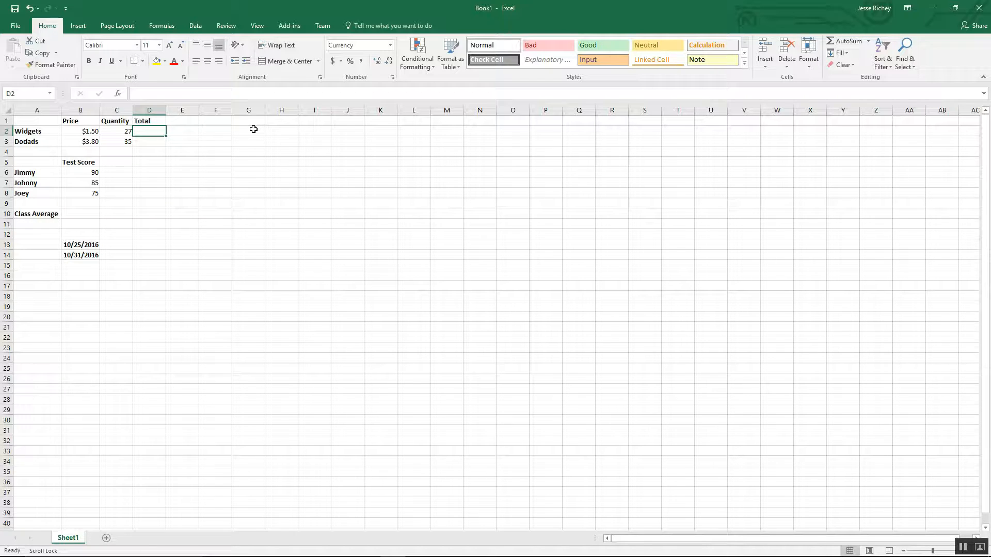
Step: Build a formula in D2 that multiplies the Widgets price in B2 by the quantity in C2
type("=")
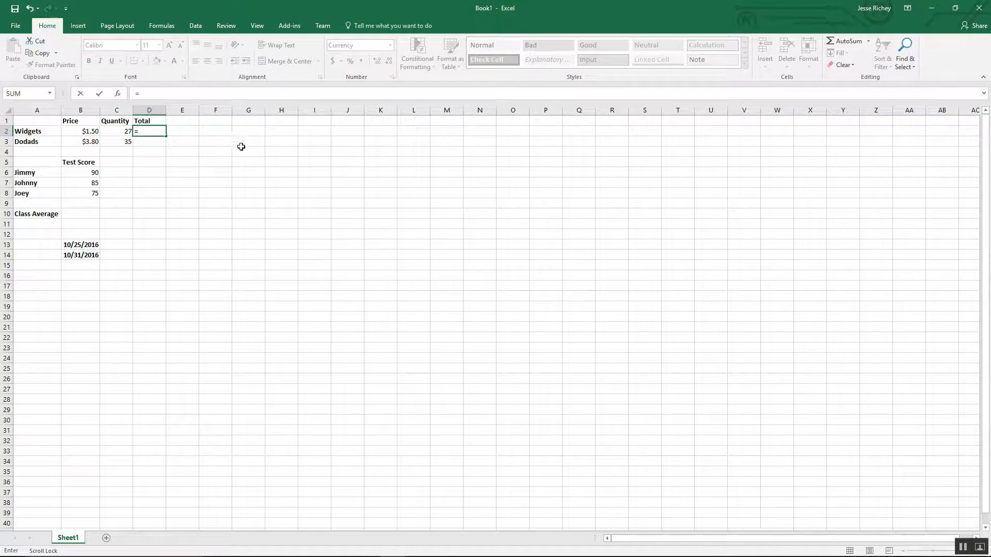
left_click(186, 129)
left_click(226, 132)
left_click(262, 142)
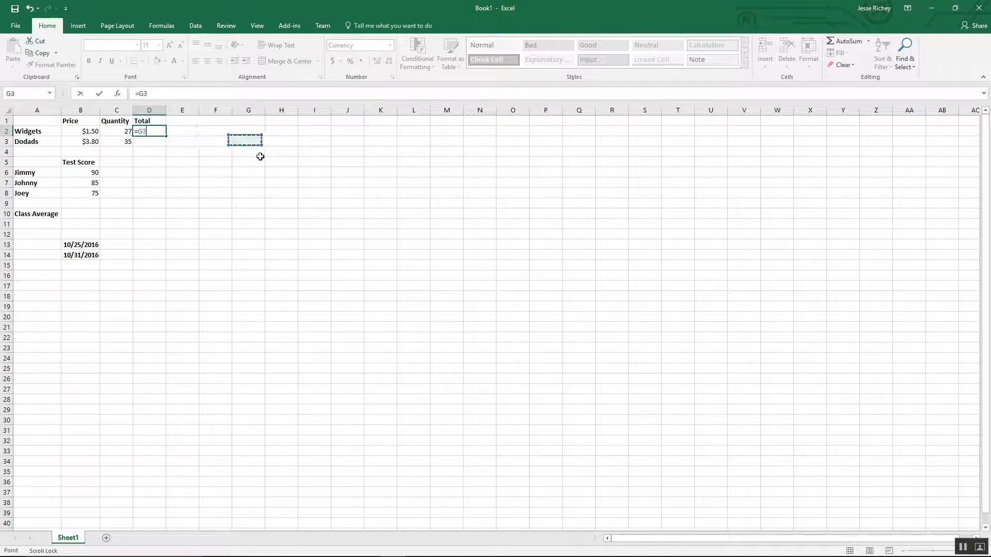
left_click_drag(256, 181, 240, 191)
left_click(202, 180)
left_click(194, 132)
left_click(253, 141)
left_click(221, 184)
left_click(87, 131)
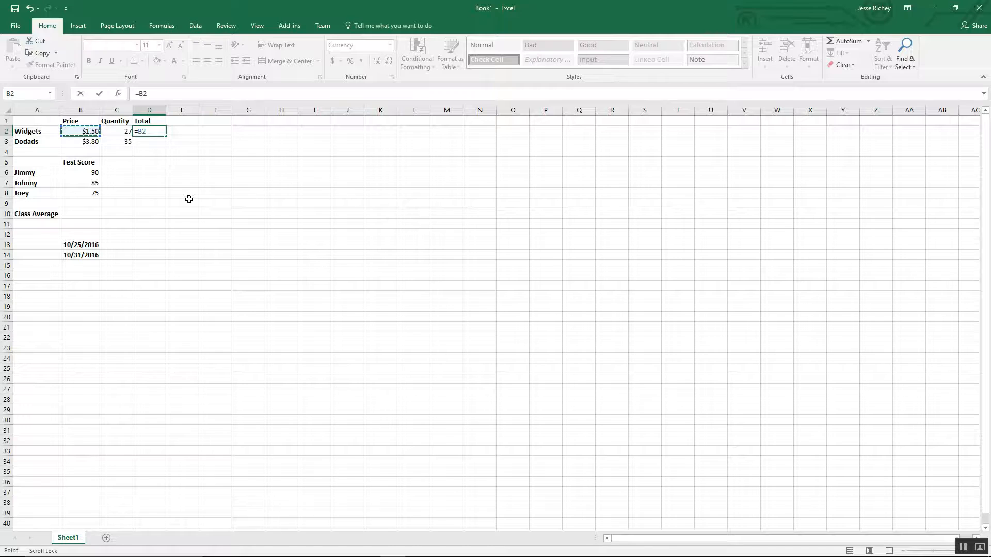
type("*")
left_click(120, 132)
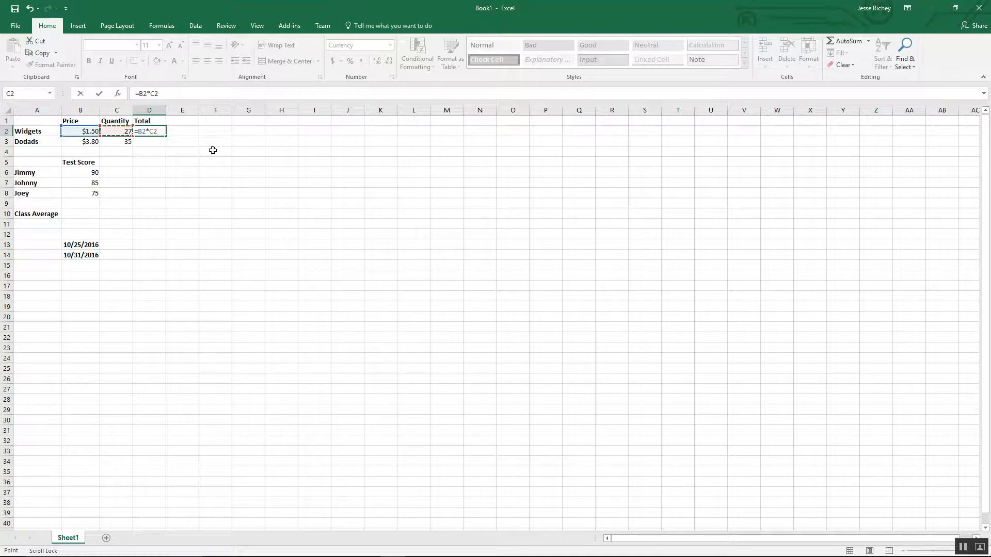
key("Return")
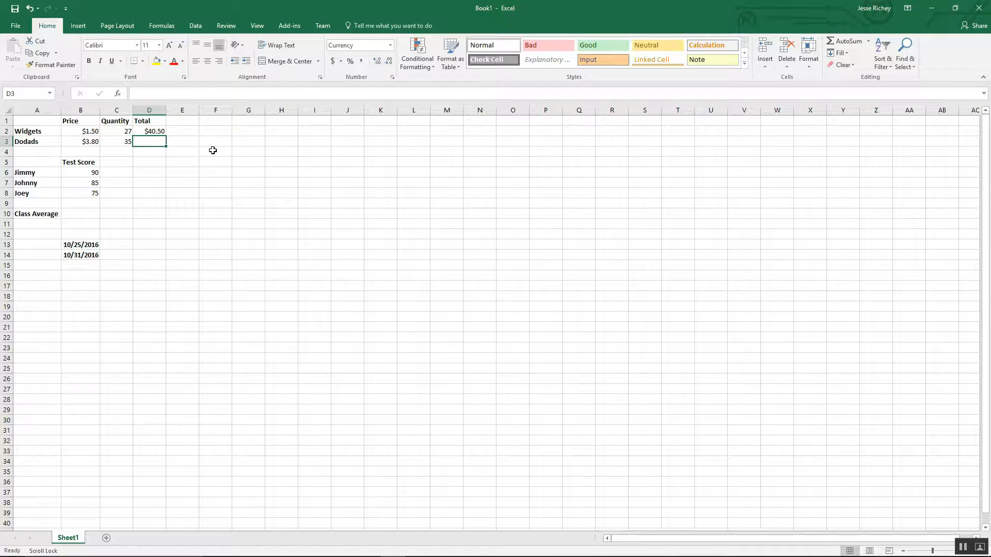
Step: Clear the formula from D2 while editing it
left_click(153, 132)
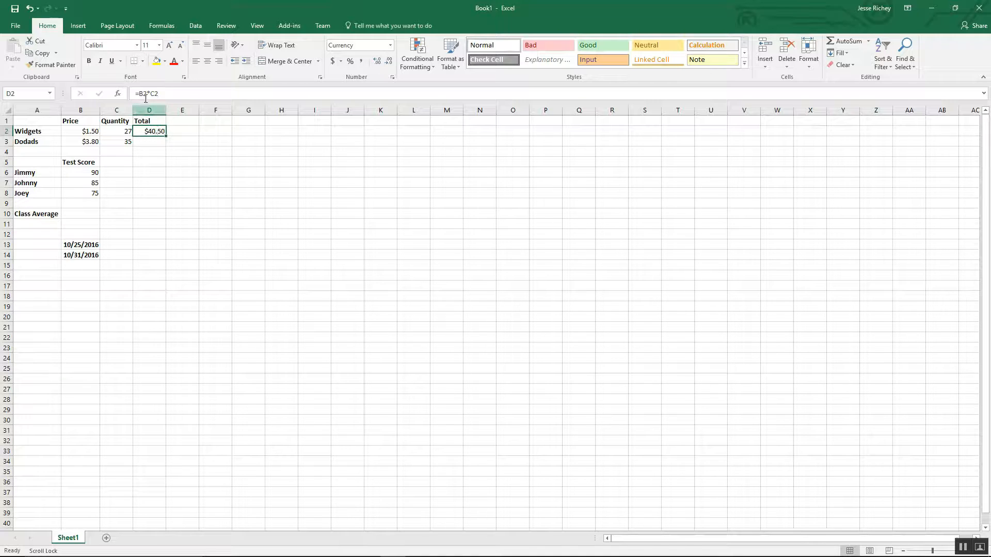
left_click_drag(139, 93, 158, 94)
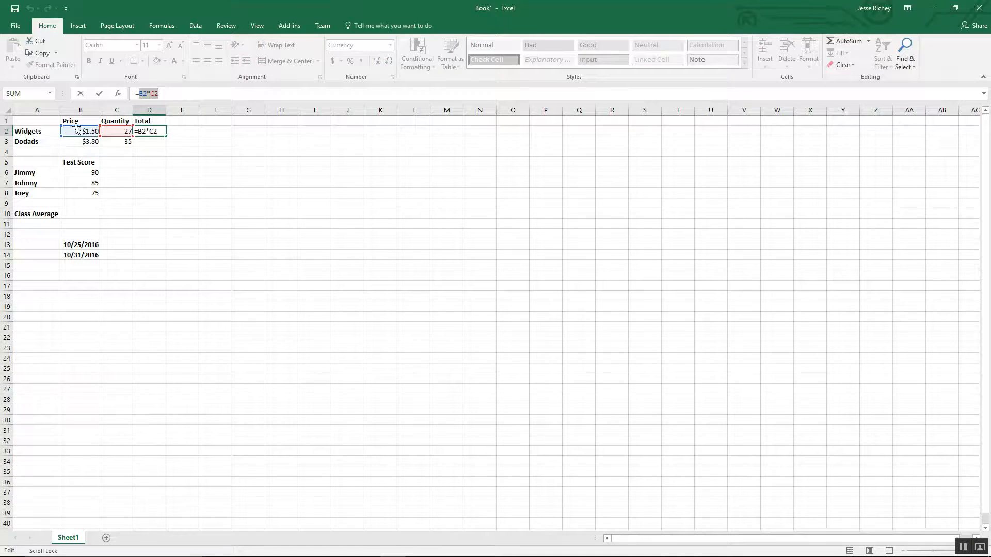
left_click(159, 143)
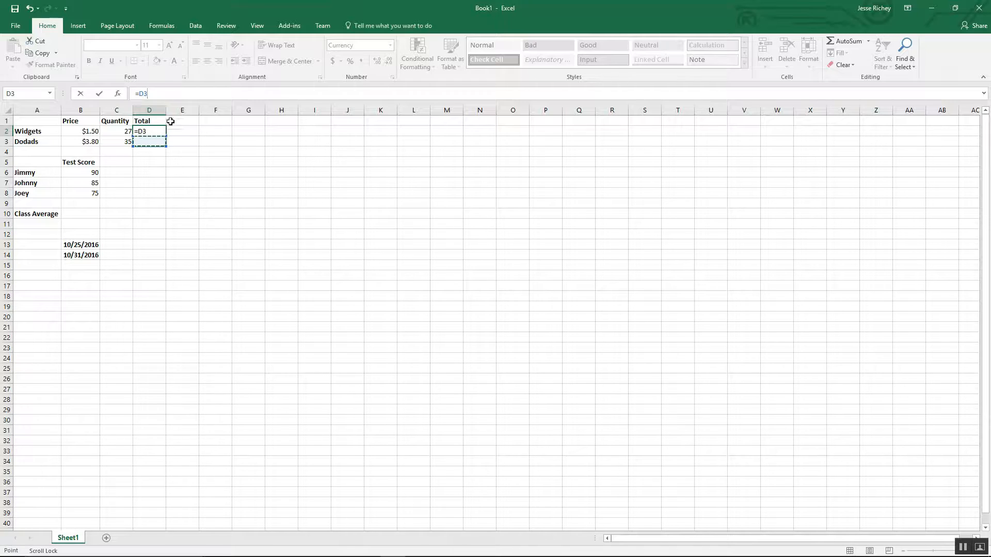
key("BackSpace")
key("BackSpace")
key("BackSpace")
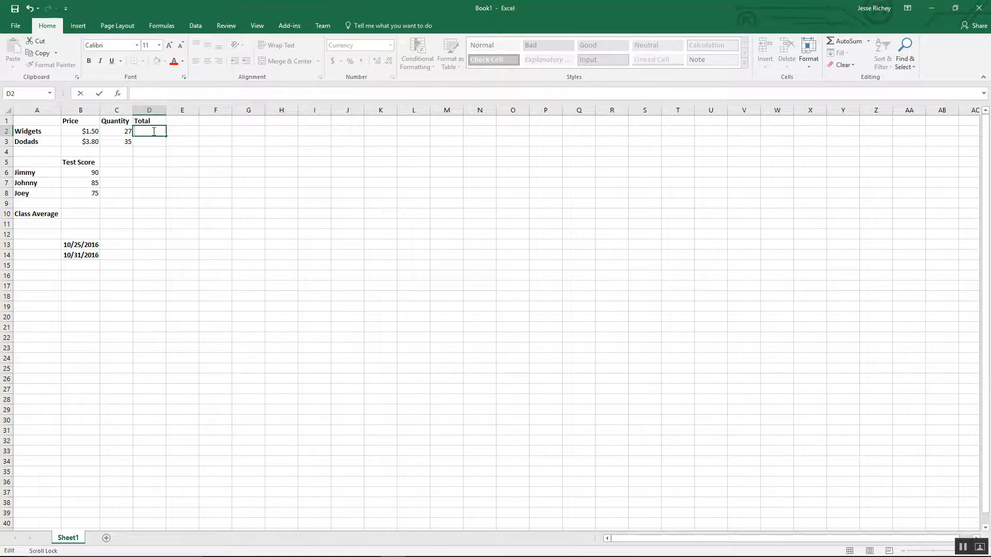
Step: Re-enter the formula =B2*C2 in D2 by pointing at the price and quantity cells
type("=")
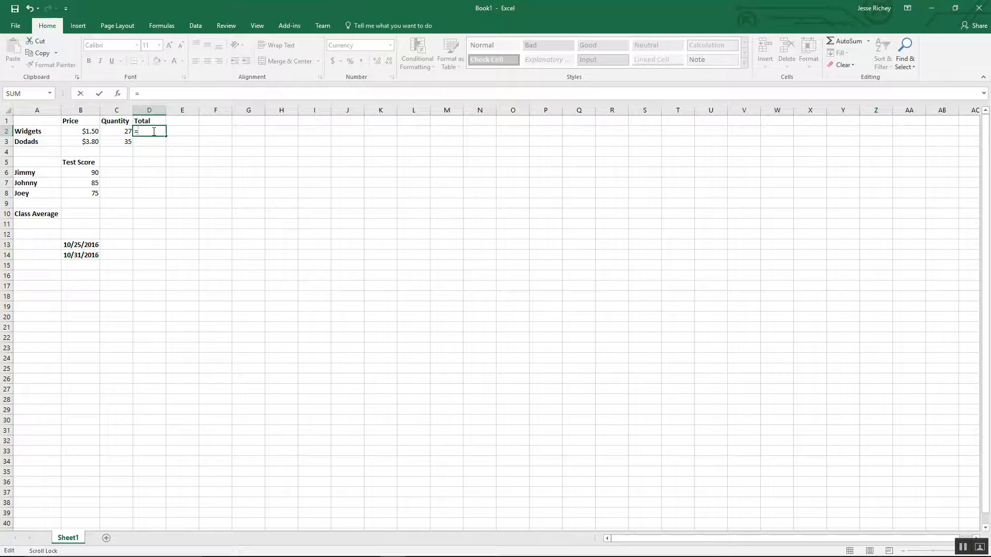
left_click(89, 132)
type("*")
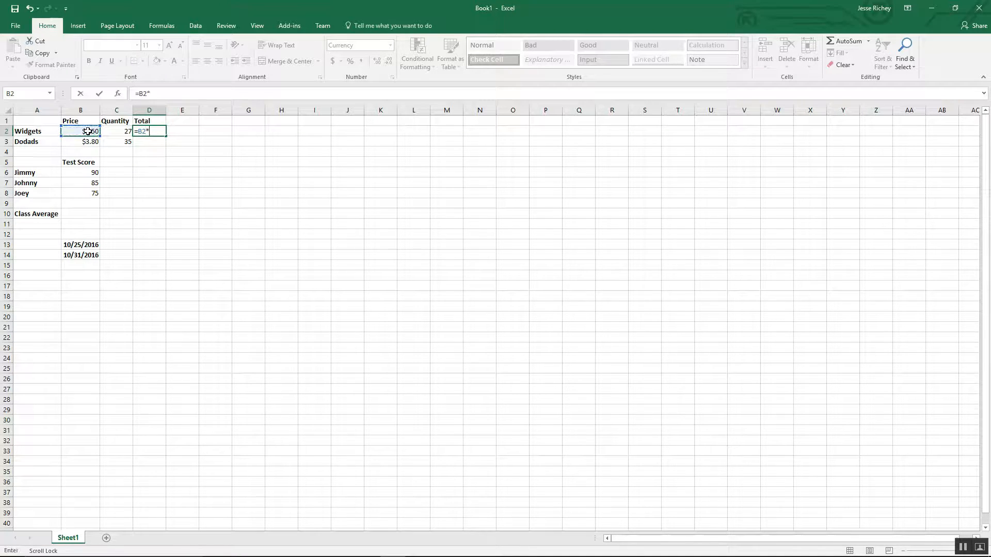
left_click(110, 130)
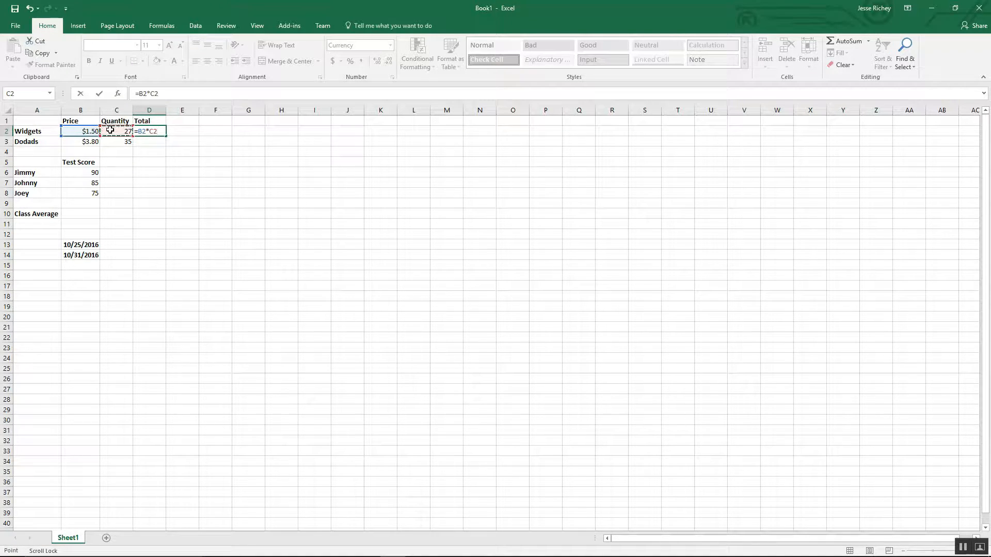
key("Return")
Step: Fill the D2 total formula down to D3 for Dodads
left_click(155, 130)
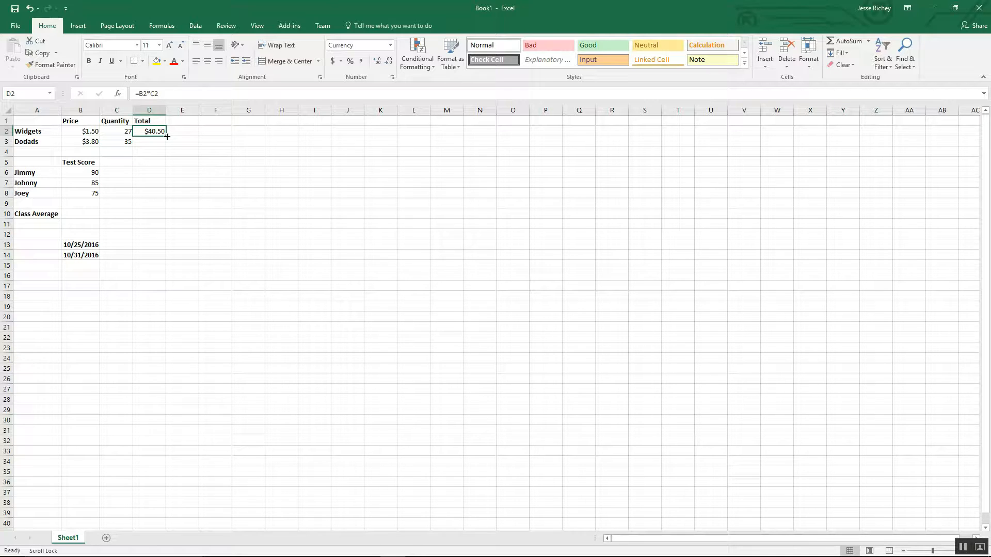
left_click_drag(167, 136, 168, 146)
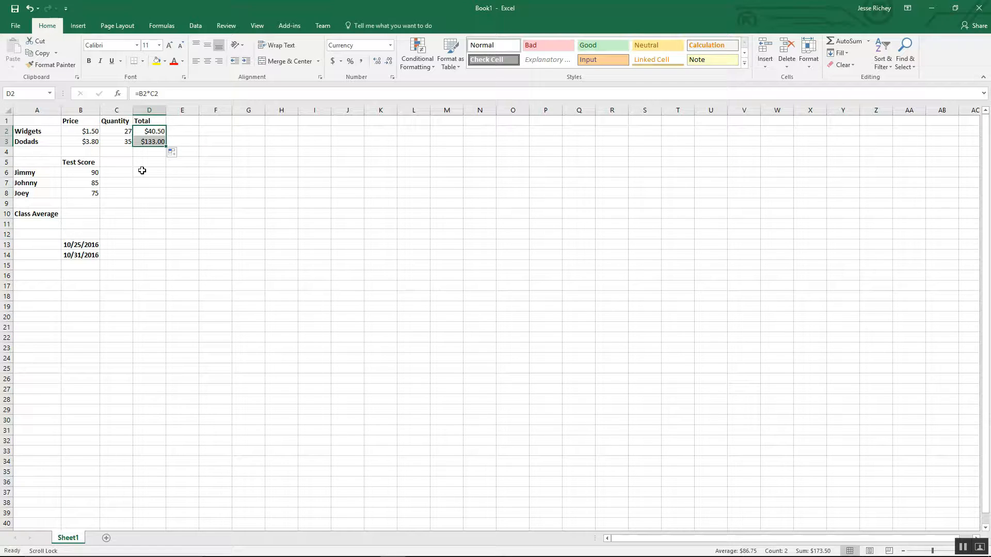
Step: Inspect the formulas in D2 and D3 and the price and quantity cells they reference
left_click(150, 143)
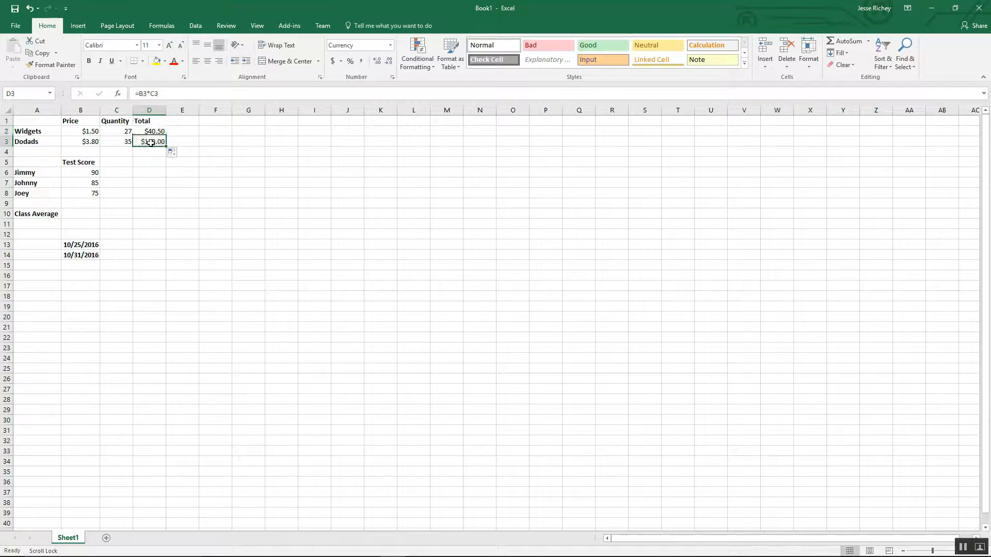
left_click(148, 132)
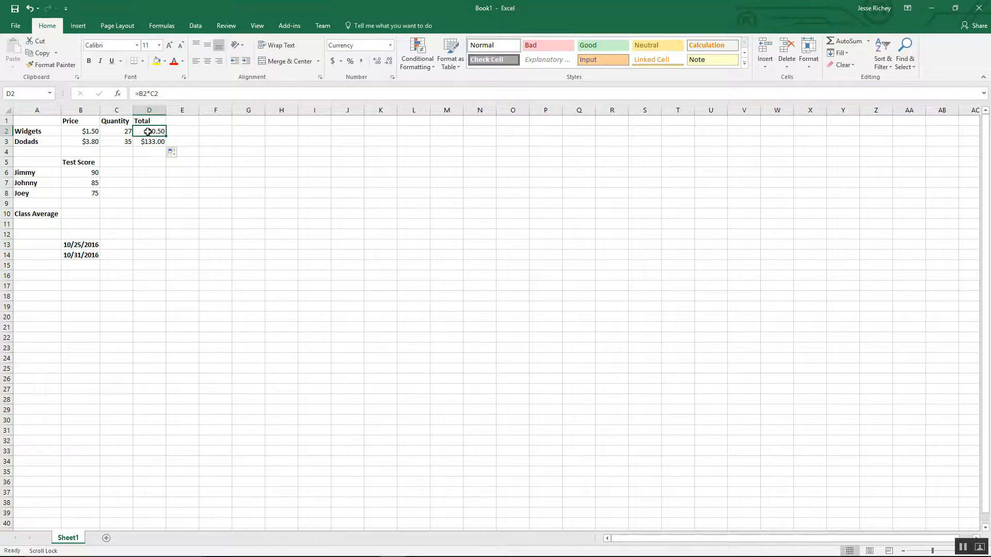
left_click(150, 142)
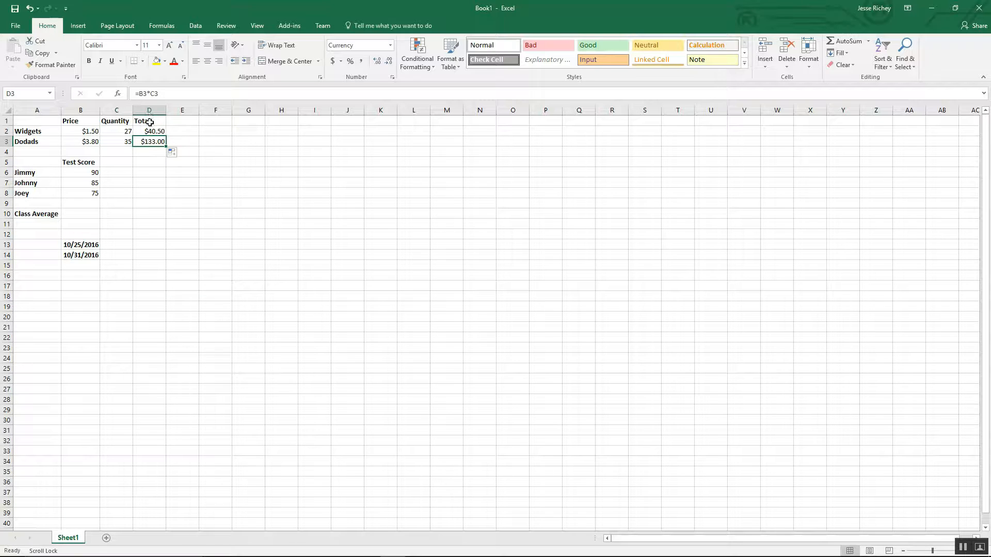
left_click(150, 133)
left_click(83, 132)
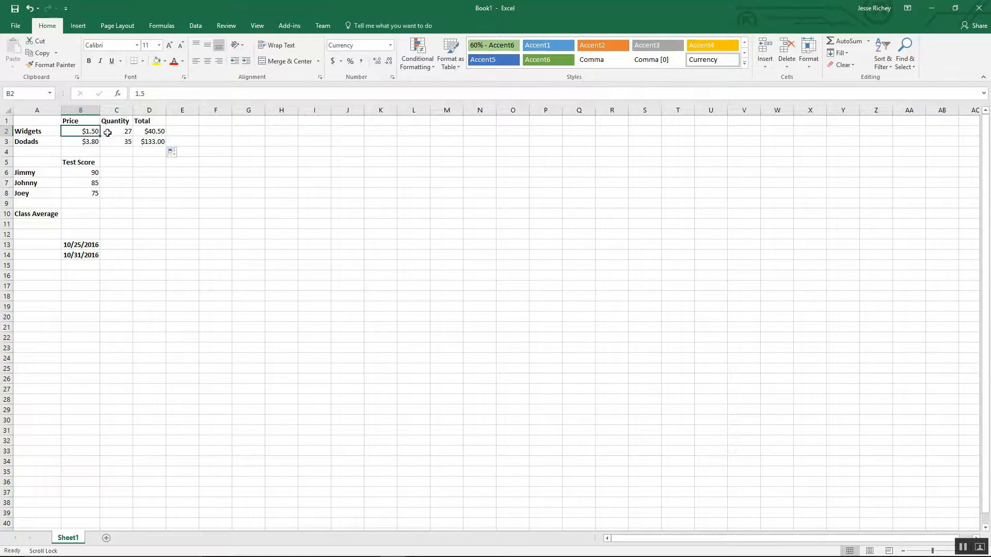
left_click(119, 131)
left_click(157, 131)
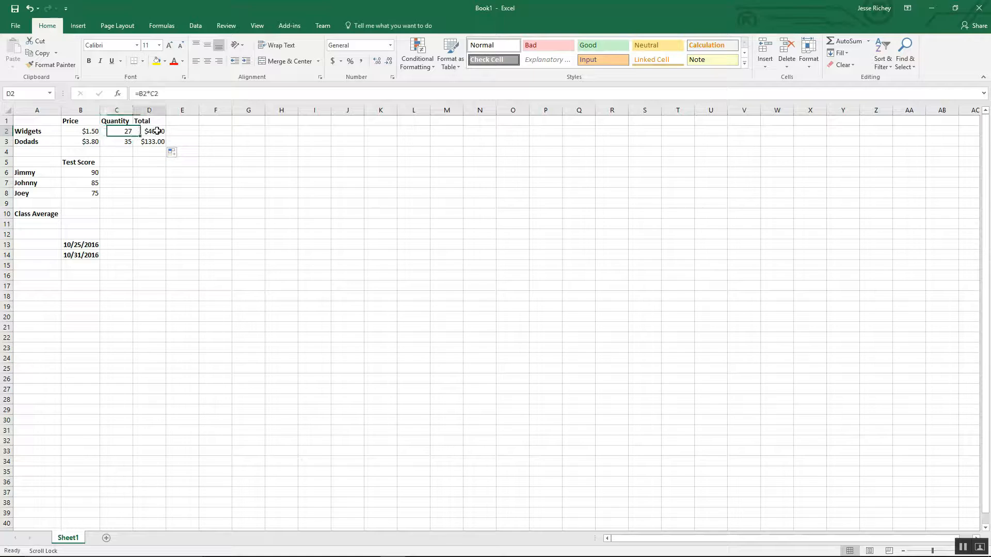
left_click(153, 140)
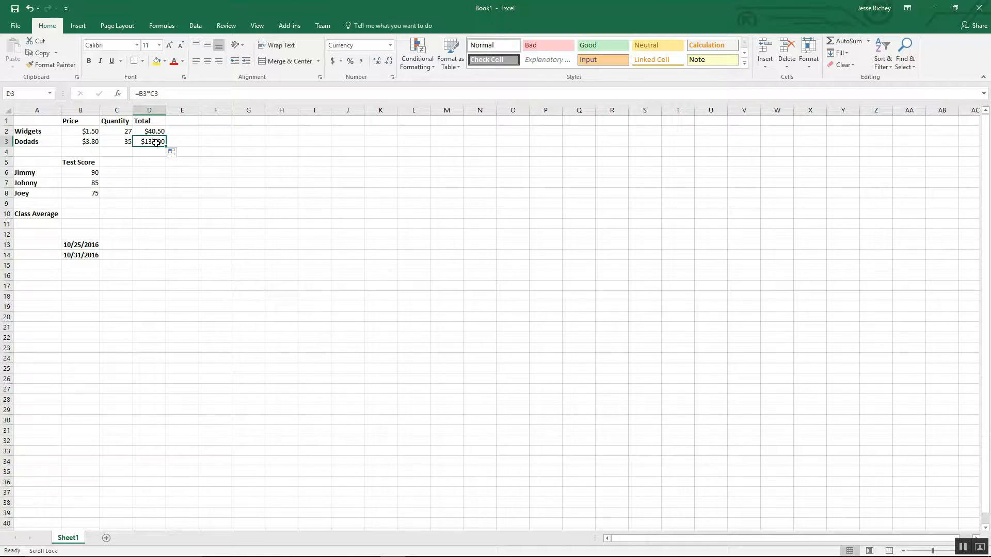
left_click(90, 144)
left_click(115, 143)
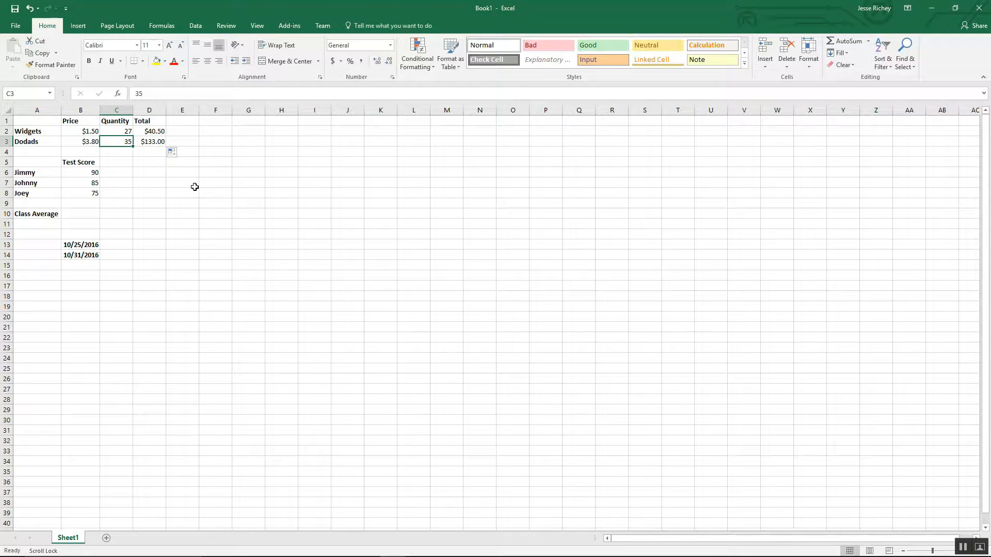
left_click(152, 141)
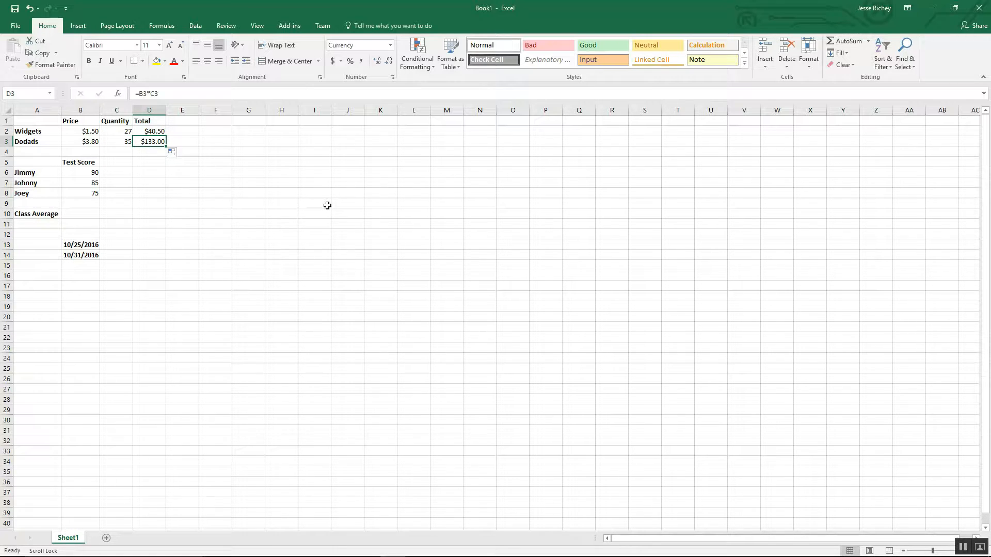
Step: Enter the numbers 1, 2 and 3 down column I starting at I1
left_click(311, 122)
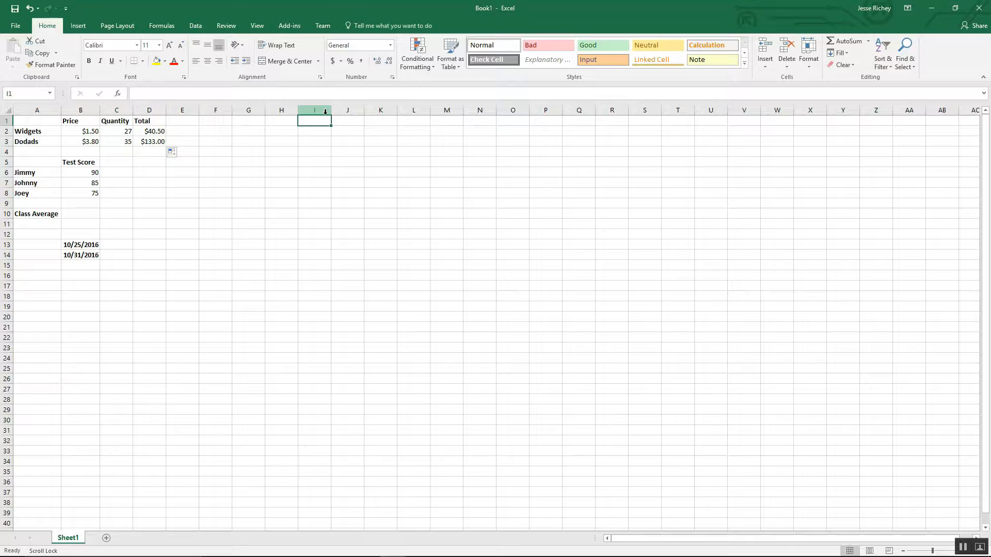
type("1")
key("Return")
type("2")
key("Return")
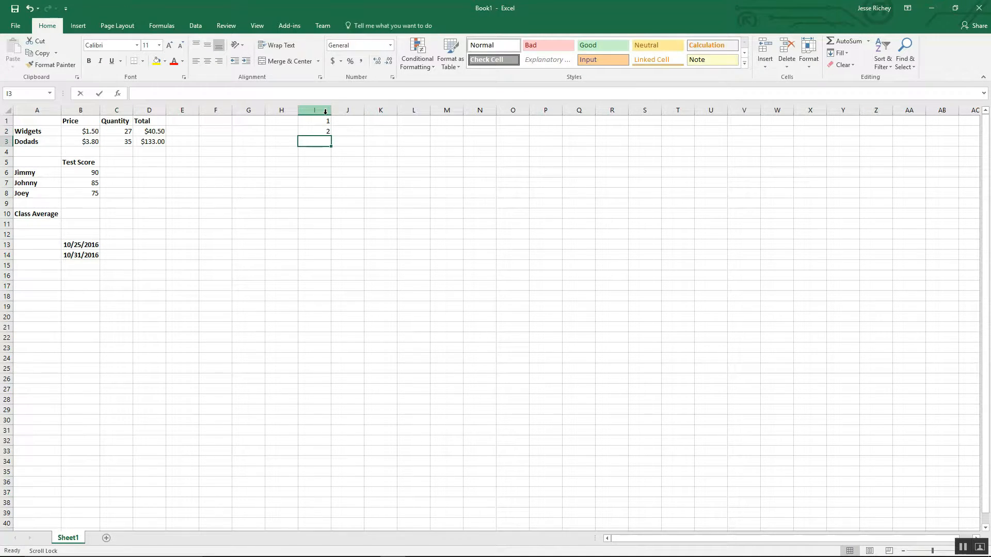
type("3")
key("Return")
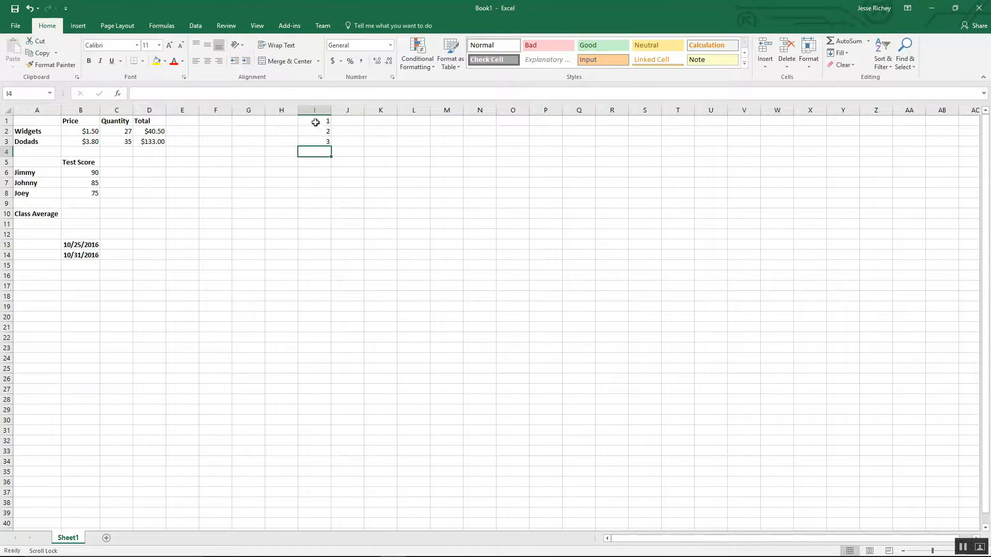
Step: Extend the number series in column I down to row 33, then delete the whole series
left_click(316, 123)
left_click_drag(316, 122, 329, 454)
left_click(317, 140)
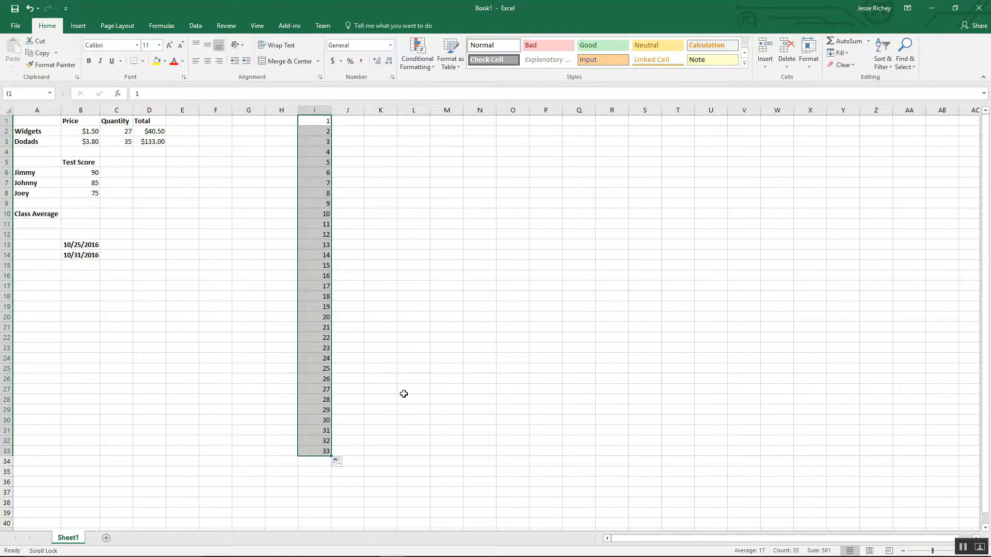
key("Delete")
left_click(258, 201)
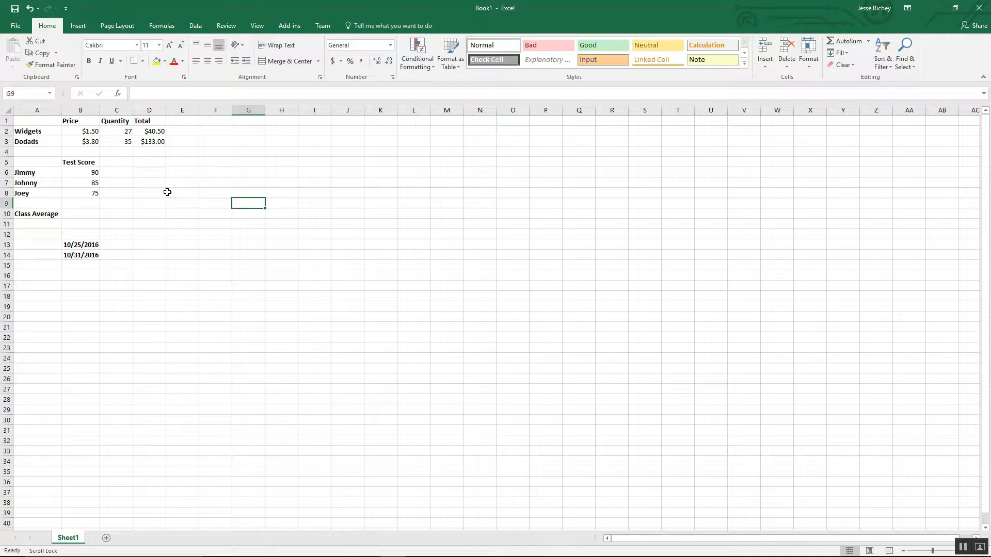
Step: AutoSum the test scores into B10 beside Class Average
left_click(88, 175)
left_click(88, 194)
left_click(89, 172)
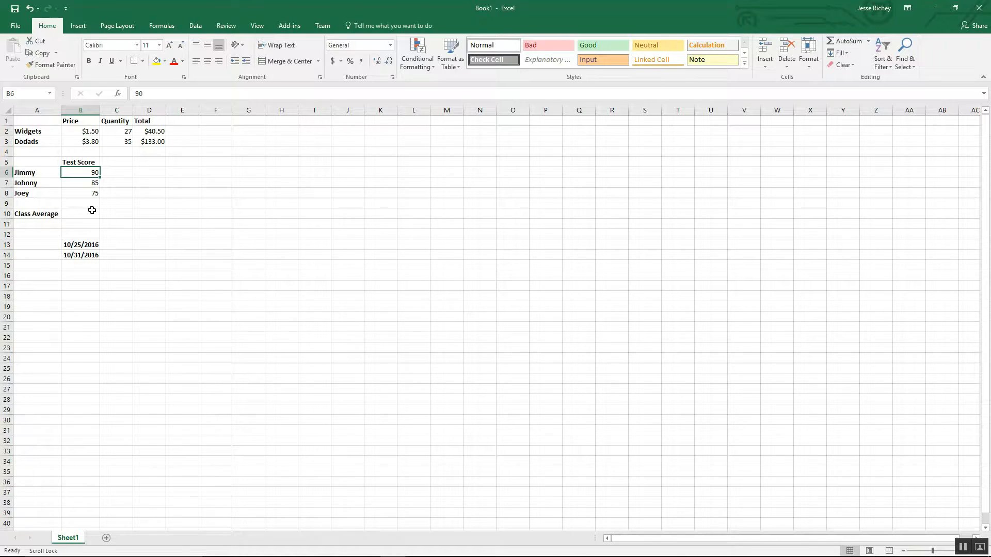
left_click(91, 211)
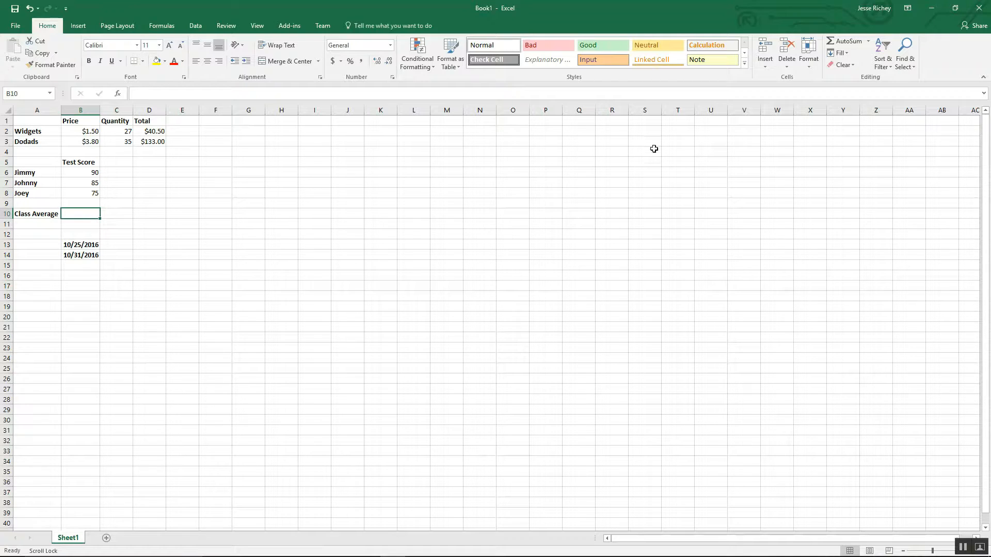
left_click(847, 41)
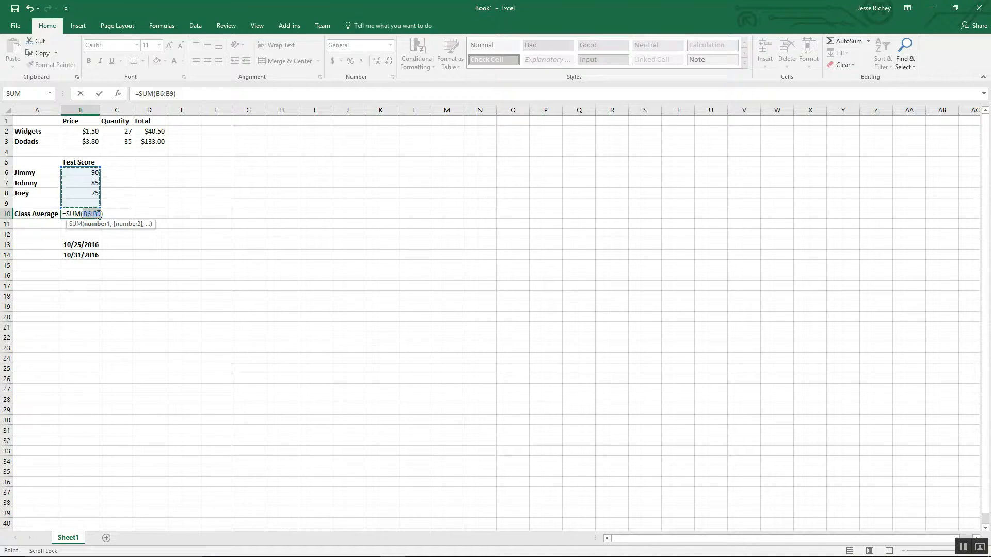
key("Return")
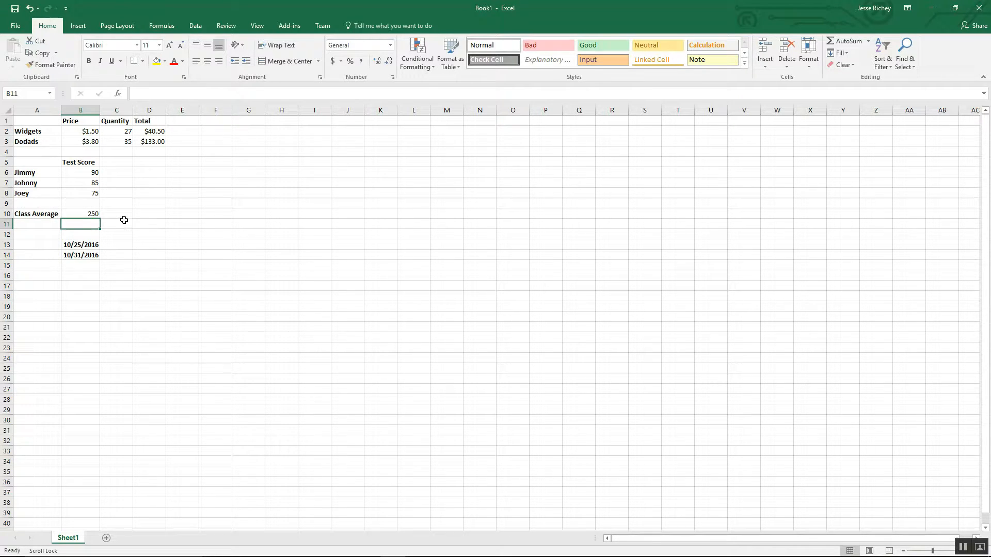
Step: Enter 121 in B9 just below the test scores
left_click(86, 204)
type("121")
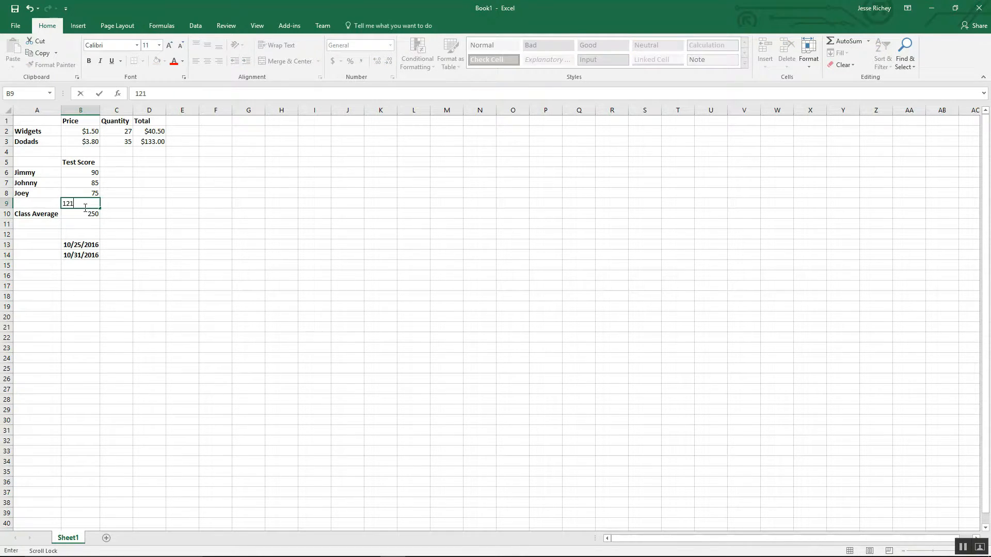
key("Return")
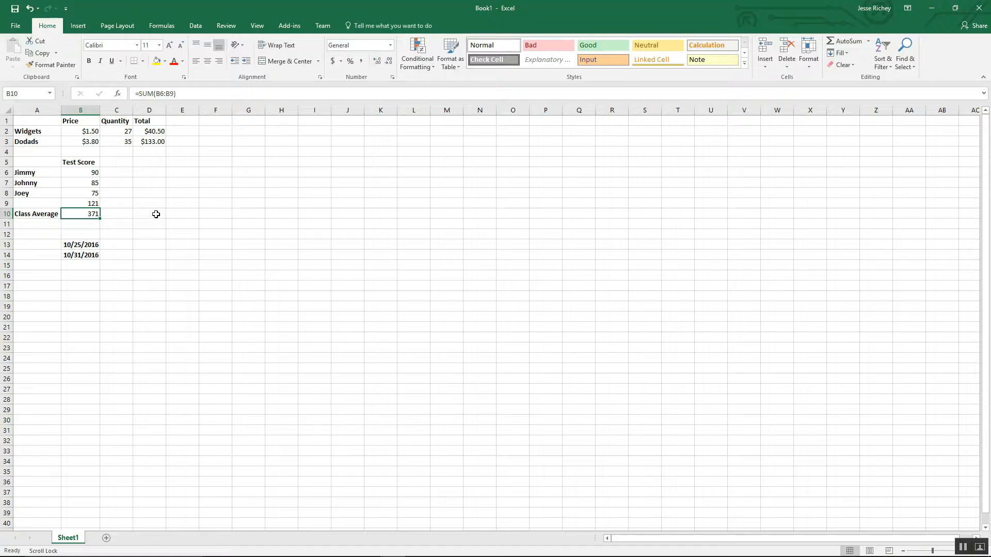
Step: Delete the contents of B9 and B10
left_click(97, 201)
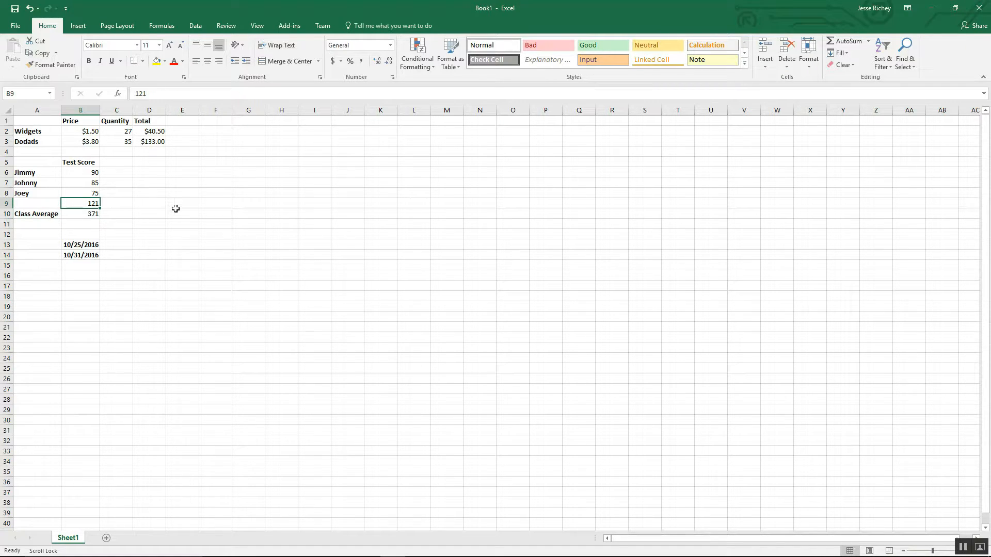
key("Delete")
left_click(78, 215)
key("Delete")
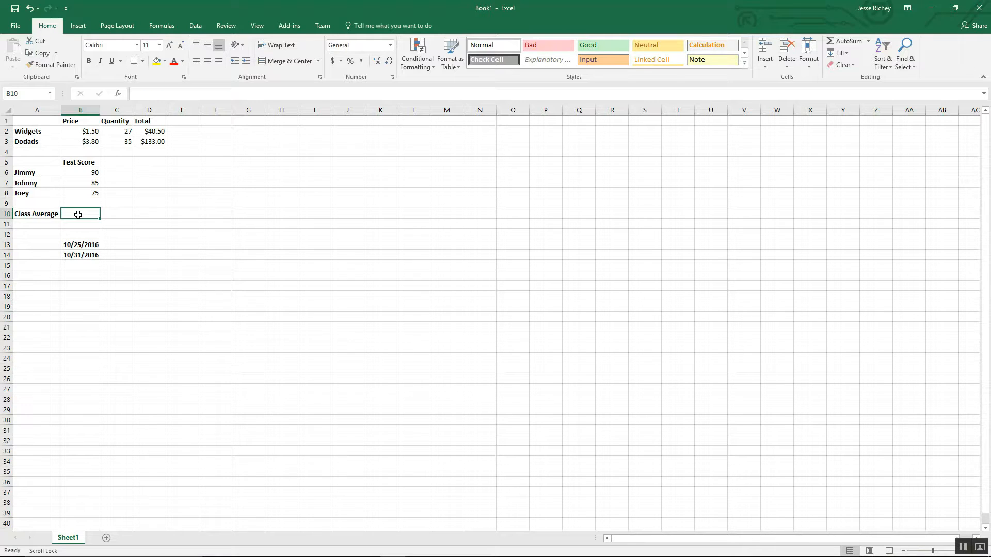
Step: Enter a SUM formula in B10 that adds the three test scores
type("=sum(")
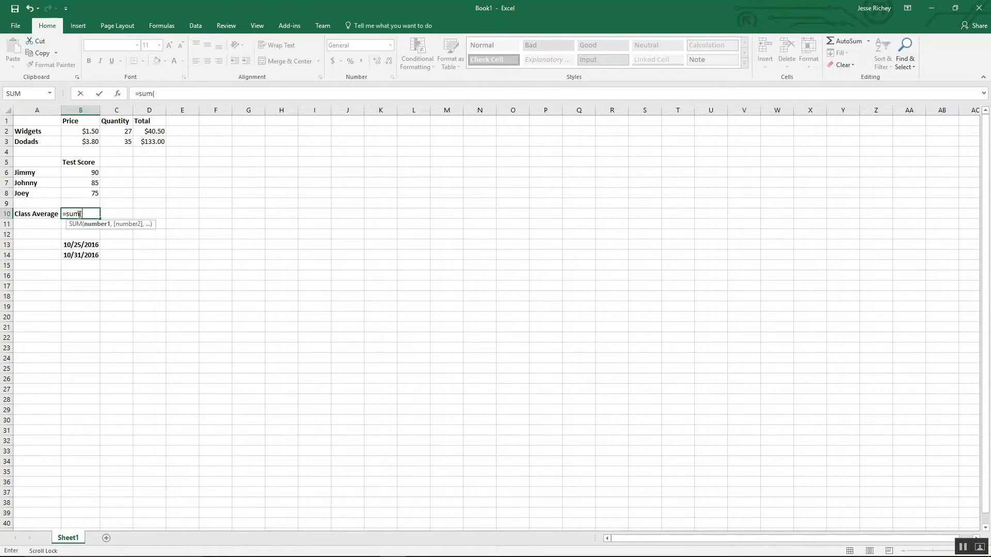
left_click_drag(83, 173, 83, 192)
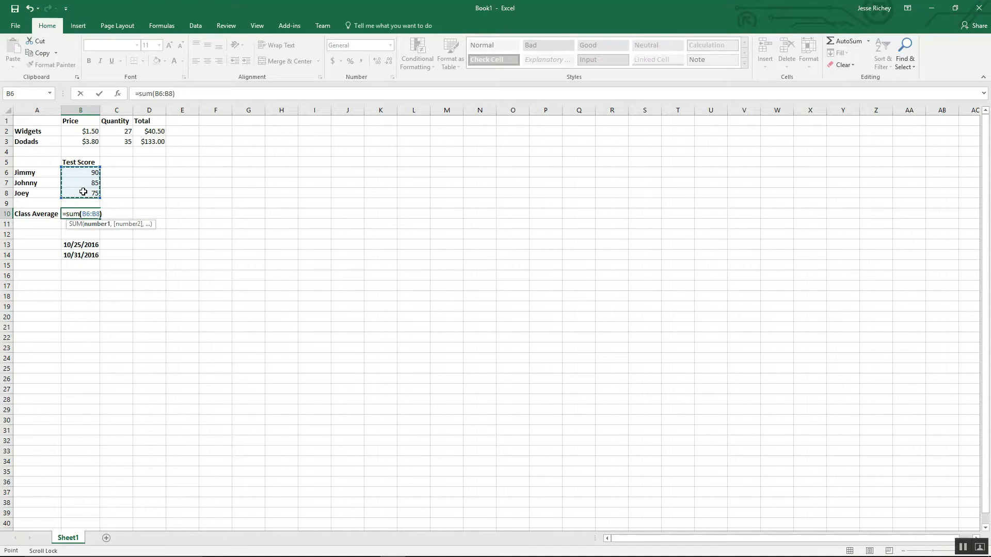
key("Return")
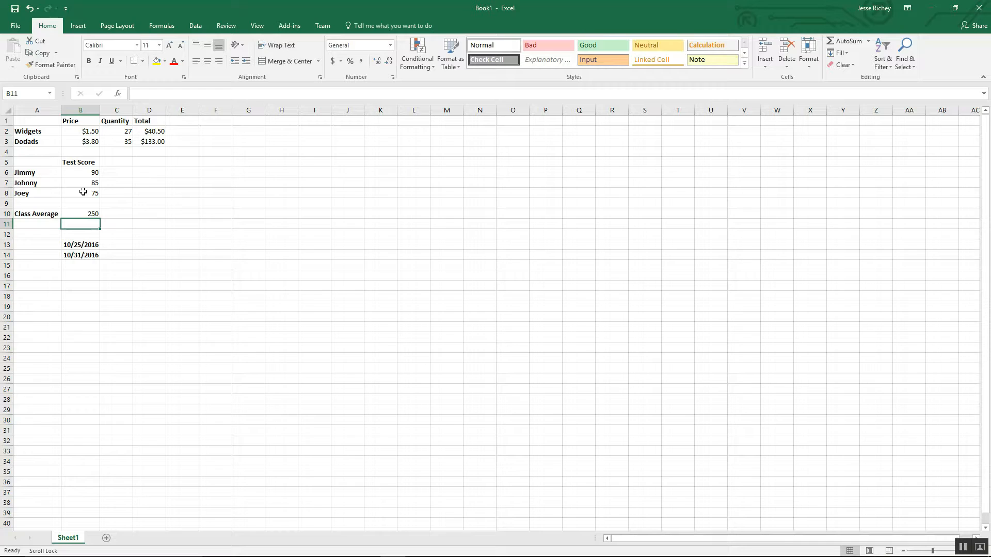
Step: Edit the B10 formula to divide the sum by the number of scores, giving the class average
left_click(92, 213)
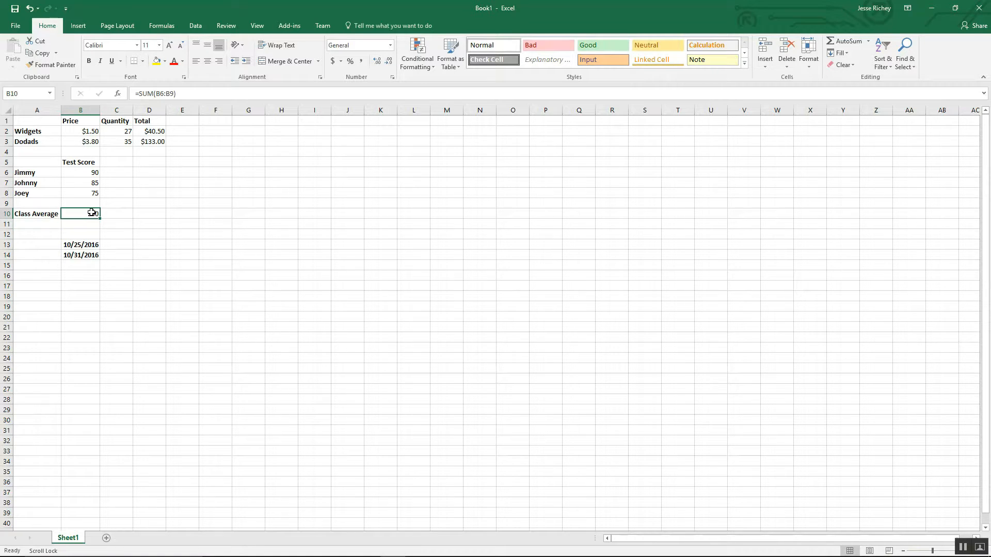
left_click(178, 94)
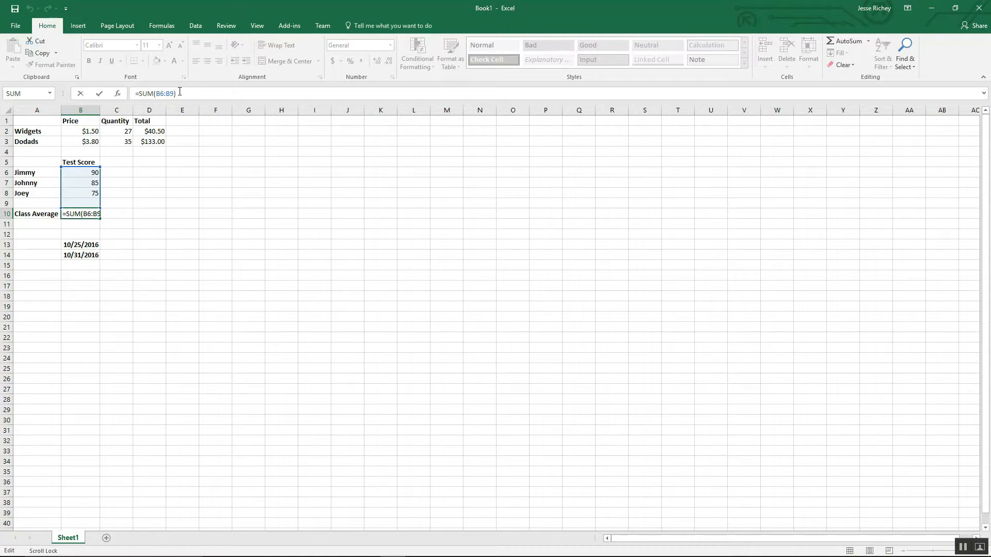
type("/3")
key("Return")
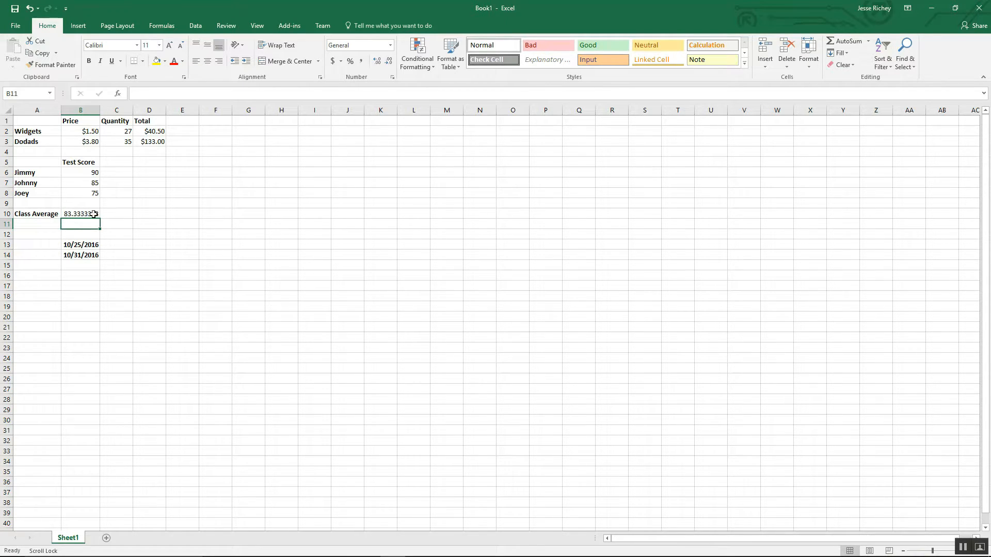
Step: Examine the two date cells in B13 and B14
left_click(174, 286)
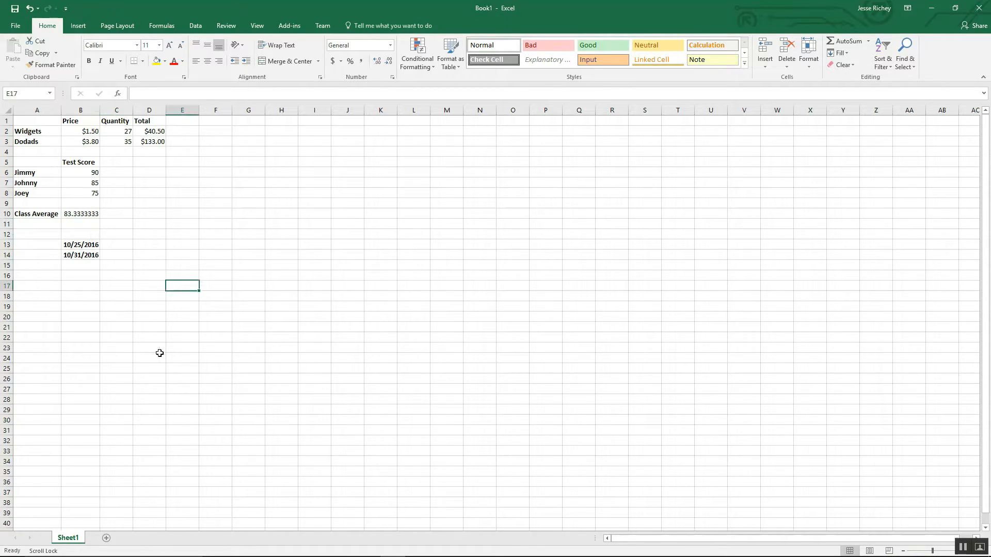
left_click(80, 314)
left_click(86, 279)
left_click(88, 245)
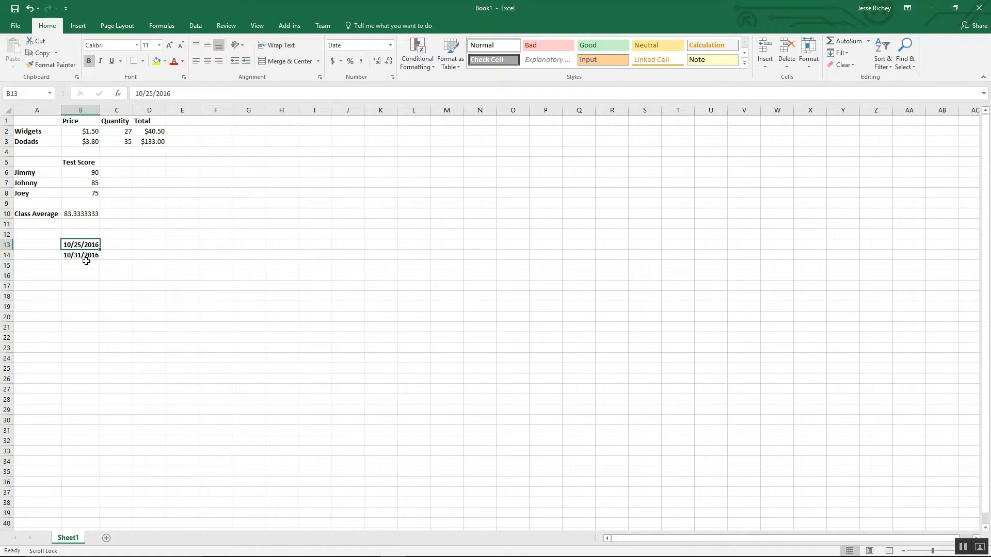
left_click(86, 262)
left_click(80, 247)
left_click(78, 245)
left_click(96, 256)
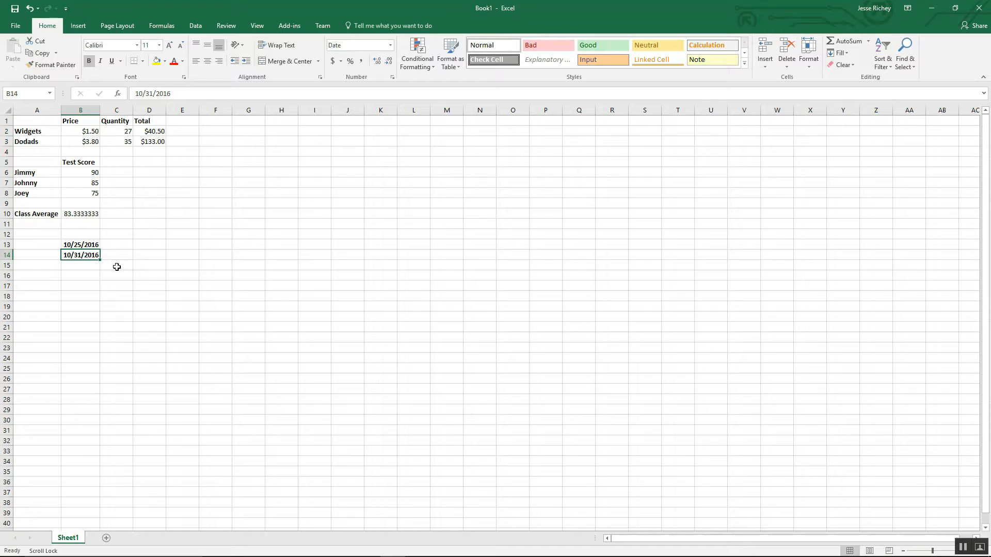
left_click(88, 263)
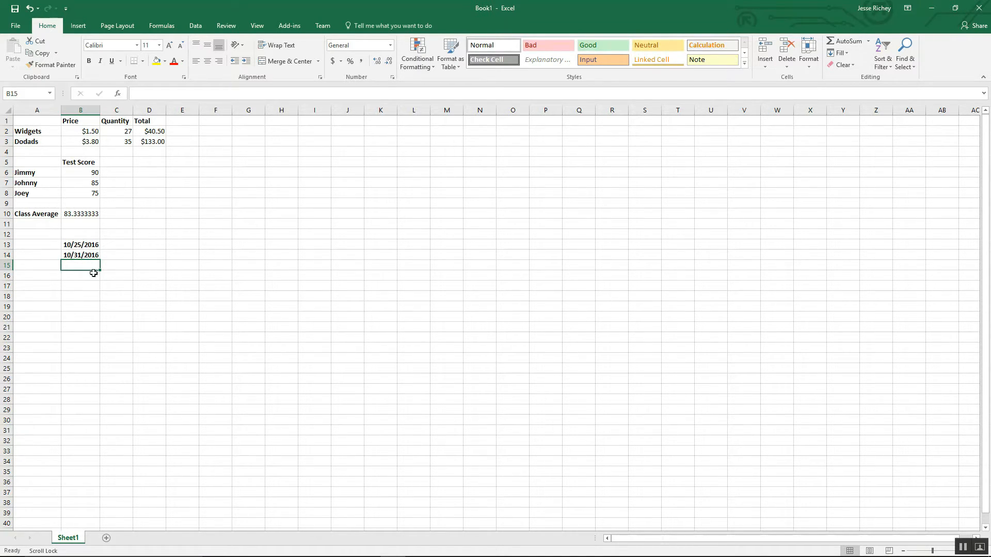
Step: Enter a formula in B15 that subtracts the date in B13 from the date in B14
left_click(92, 276)
left_click(89, 267)
type("=")
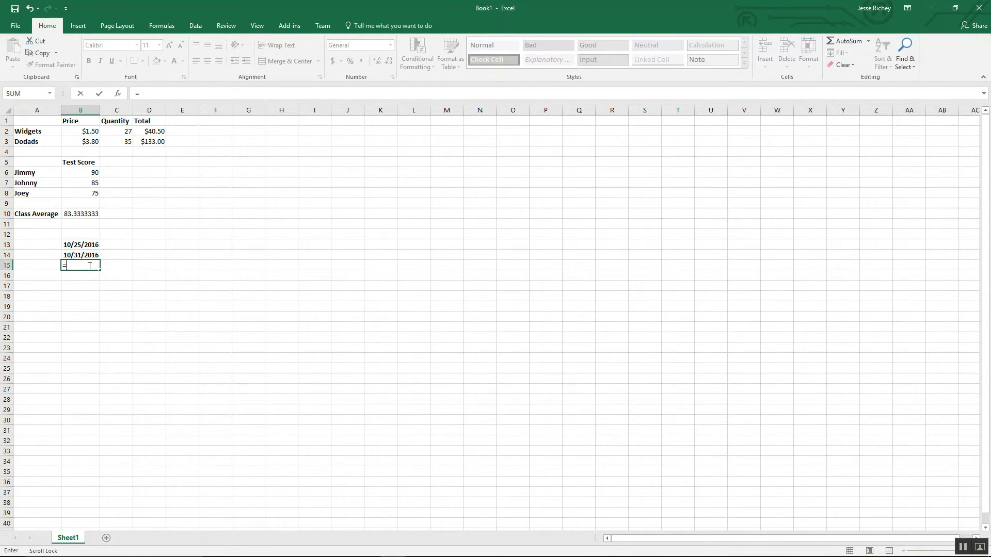
left_click(81, 254)
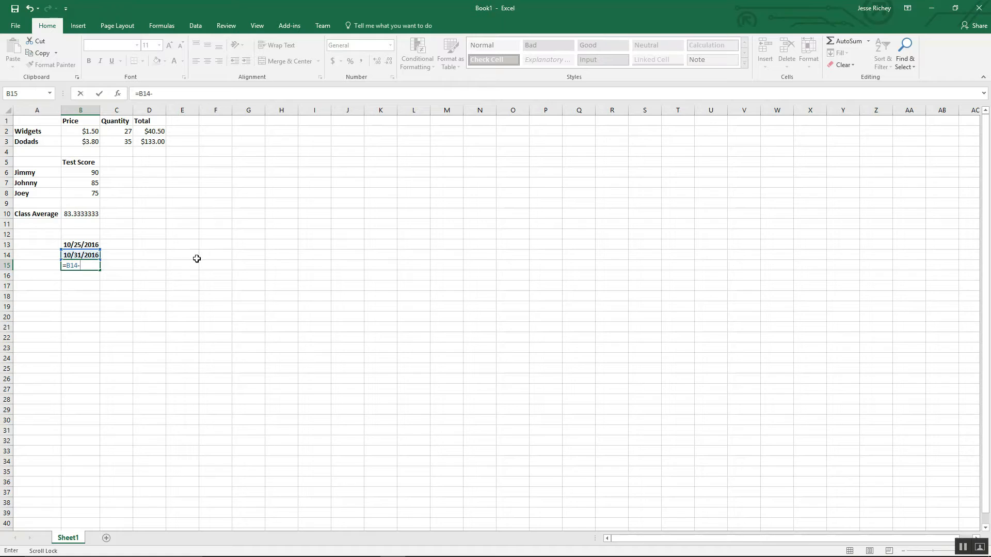
left_click(89, 243)
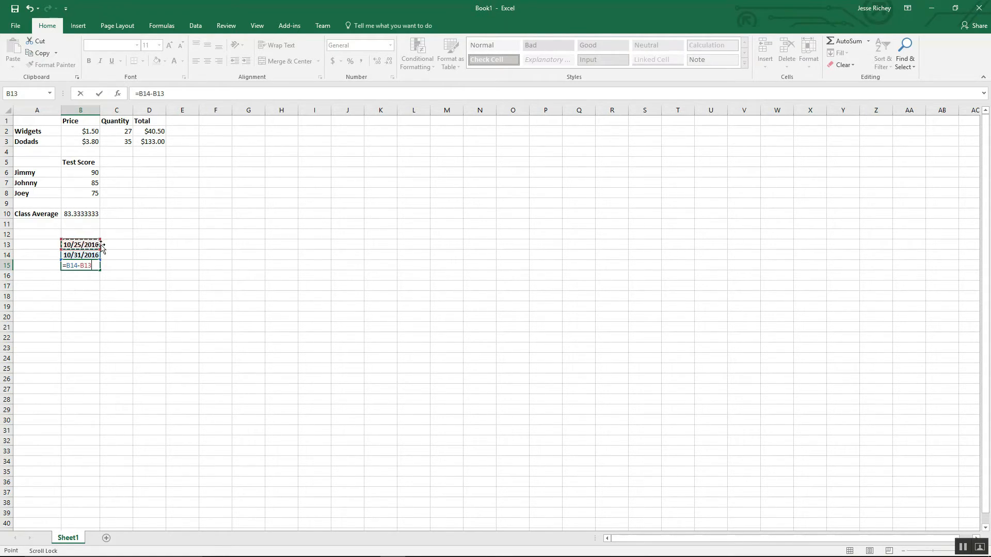
key("Return")
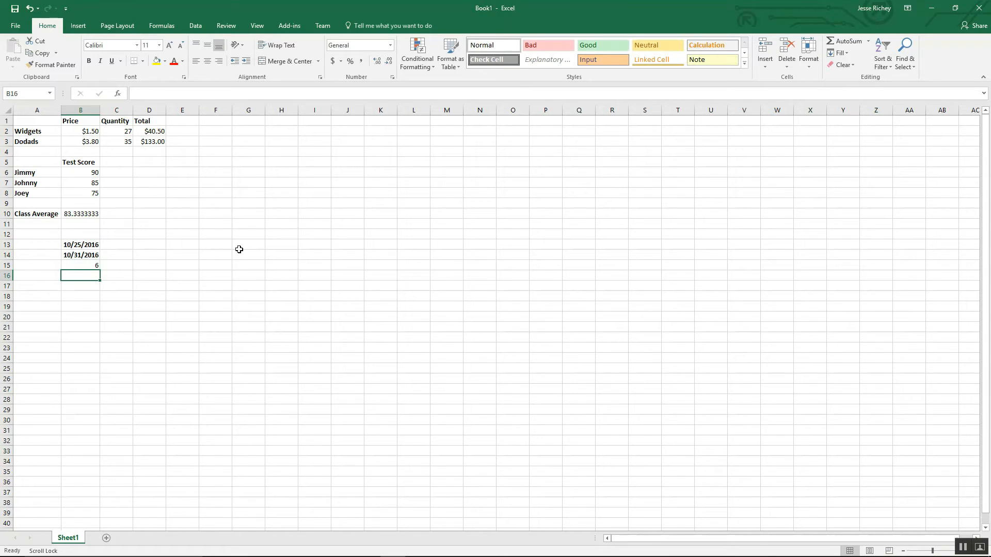
Step: Close the workbook without saving the changes
left_click(95, 263)
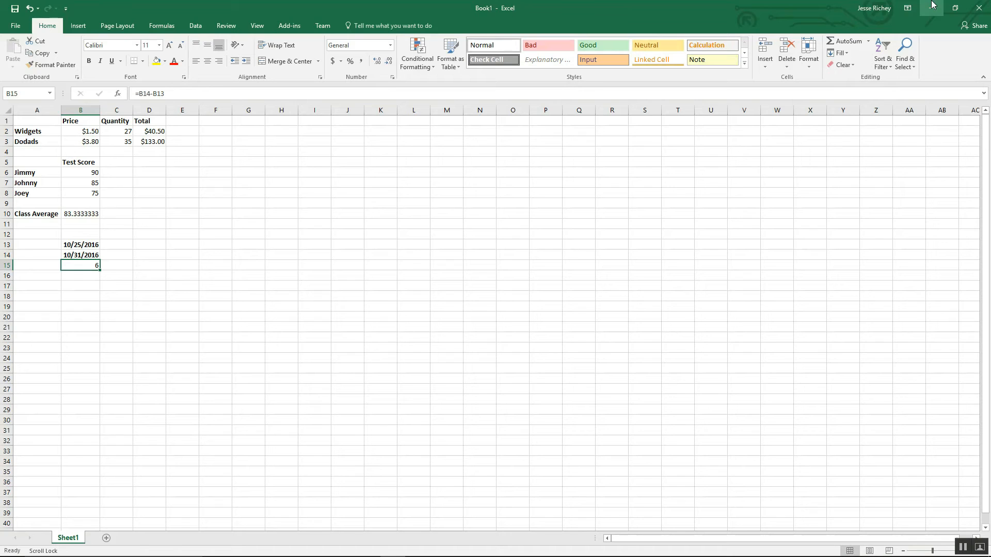
left_click(979, 8)
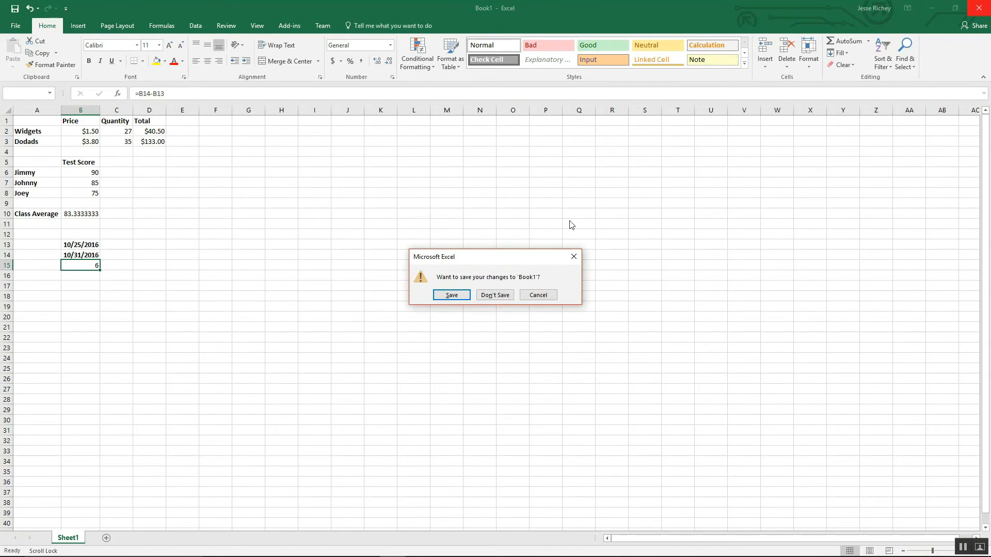
left_click(513, 299)
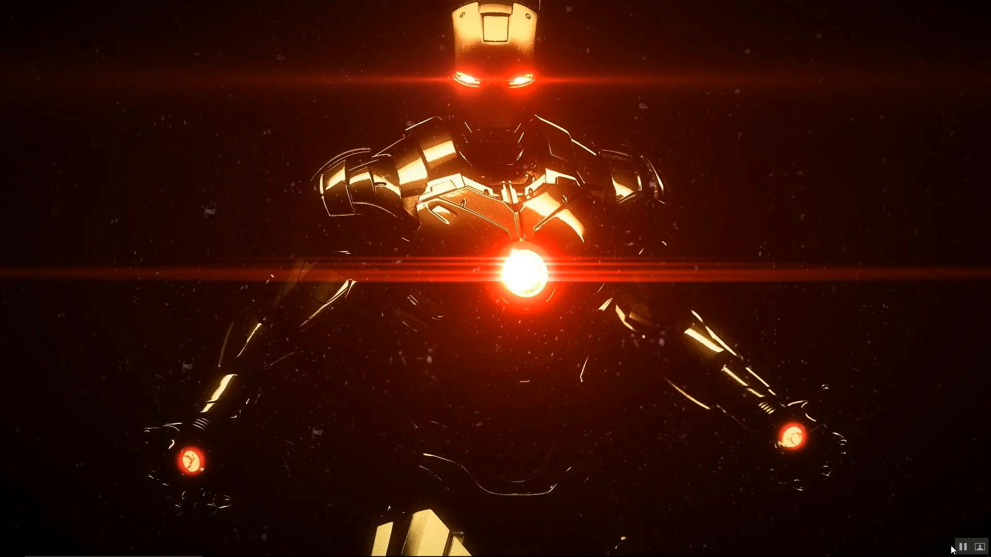